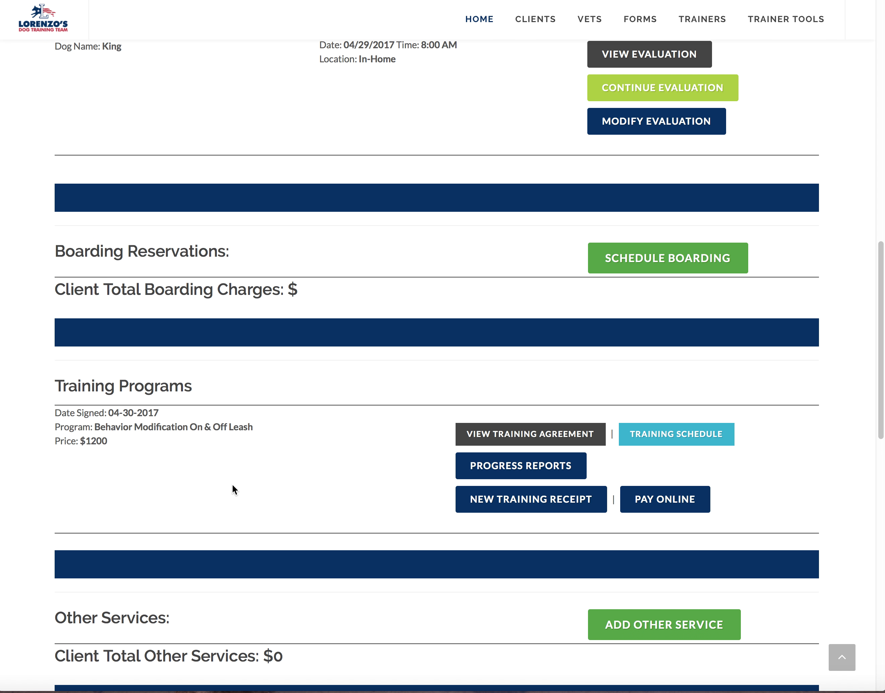
- Schedule a new behavior evaluation for King with the location set to In-Home
scroll(232, 484, "up", 1)
scroll(237, 476, "up", 5)
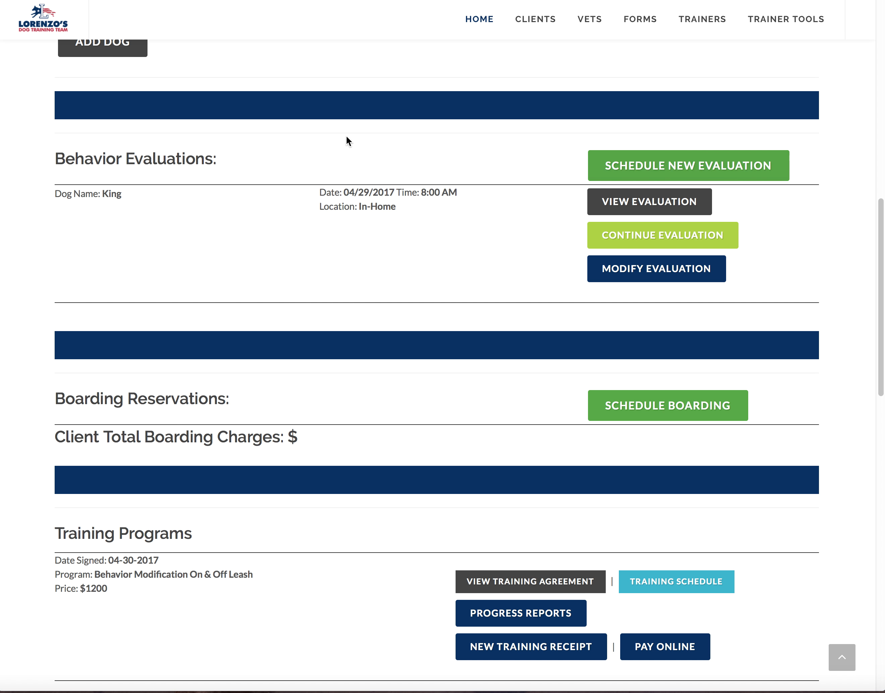
left_click(616, 168)
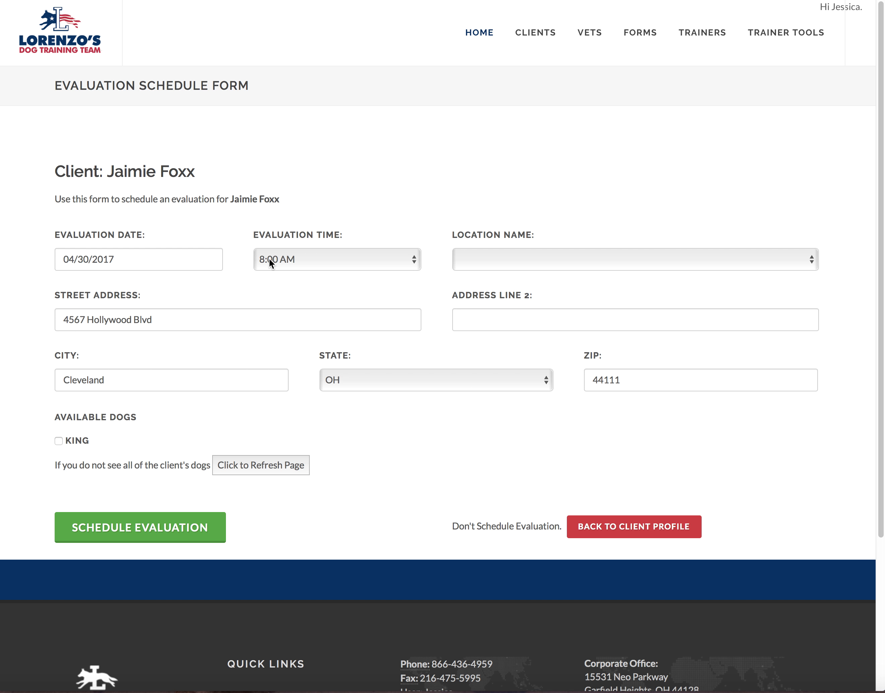
left_click(482, 259)
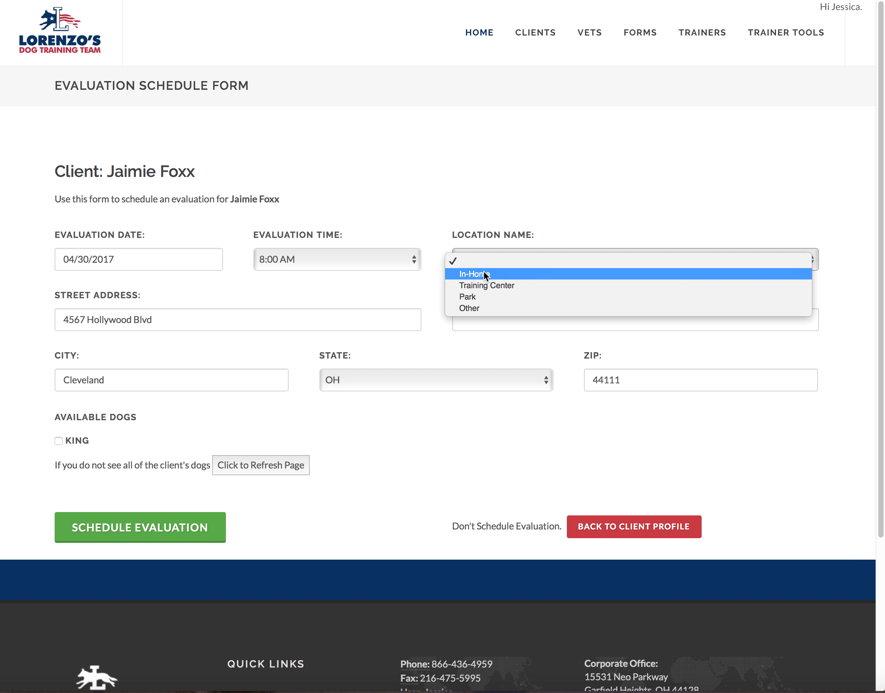
left_click(485, 275)
left_click(59, 441)
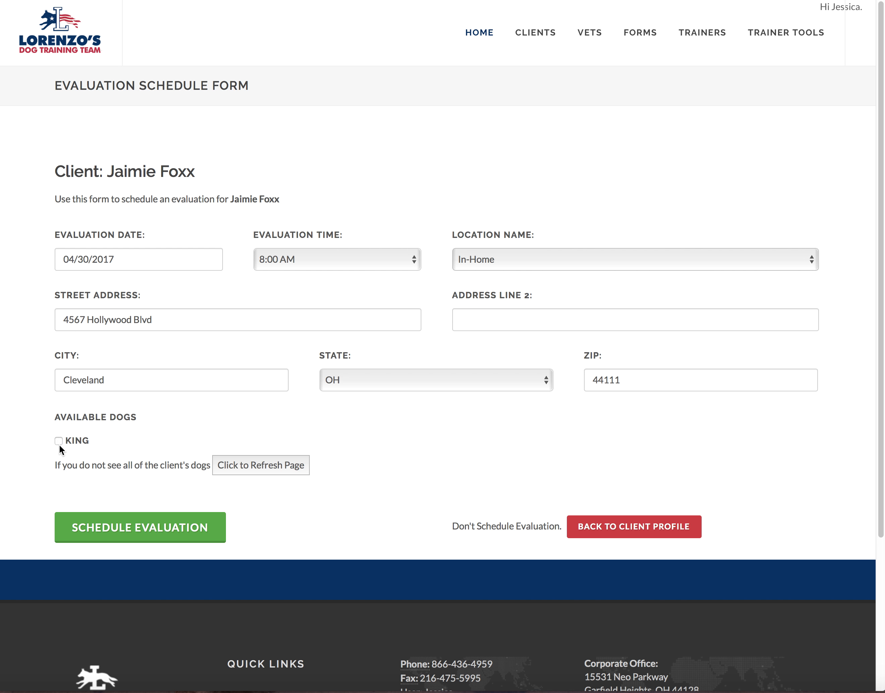
left_click(143, 529)
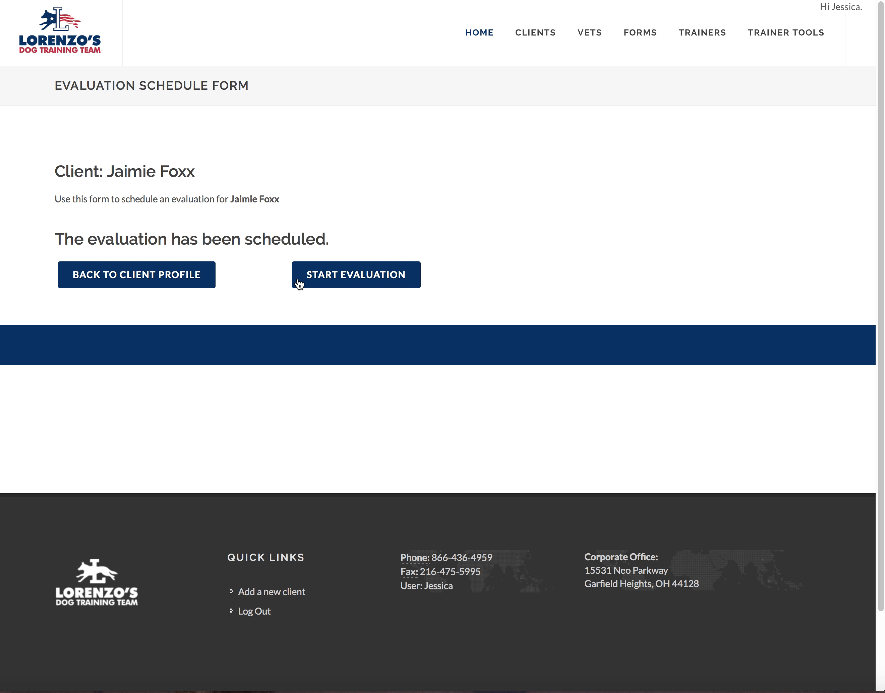
- Return to the client profile and start King's evaluation dated 04/30/2017
left_click(190, 279)
scroll(395, 568, "down", 10)
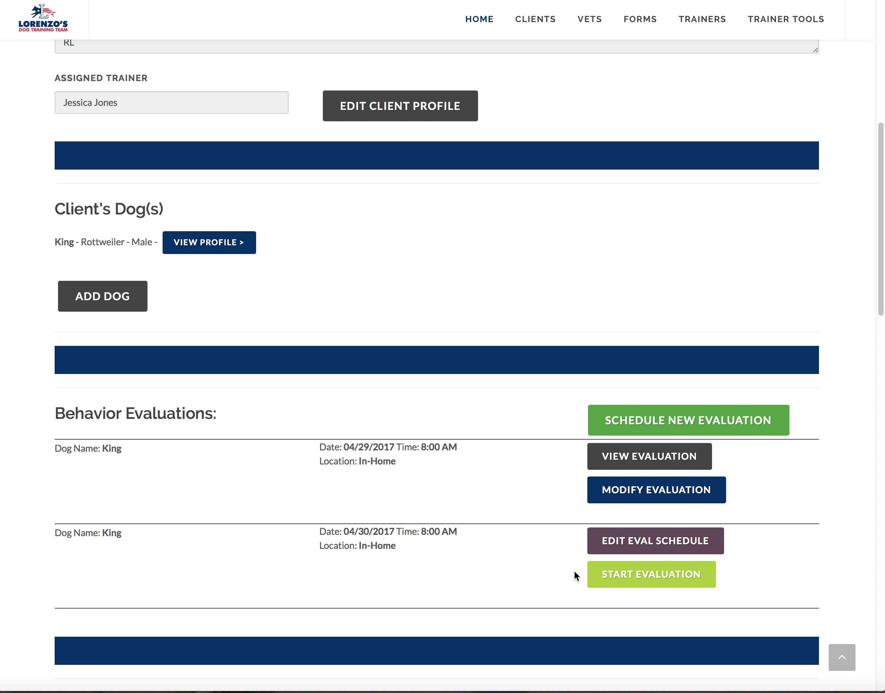
left_click(600, 574)
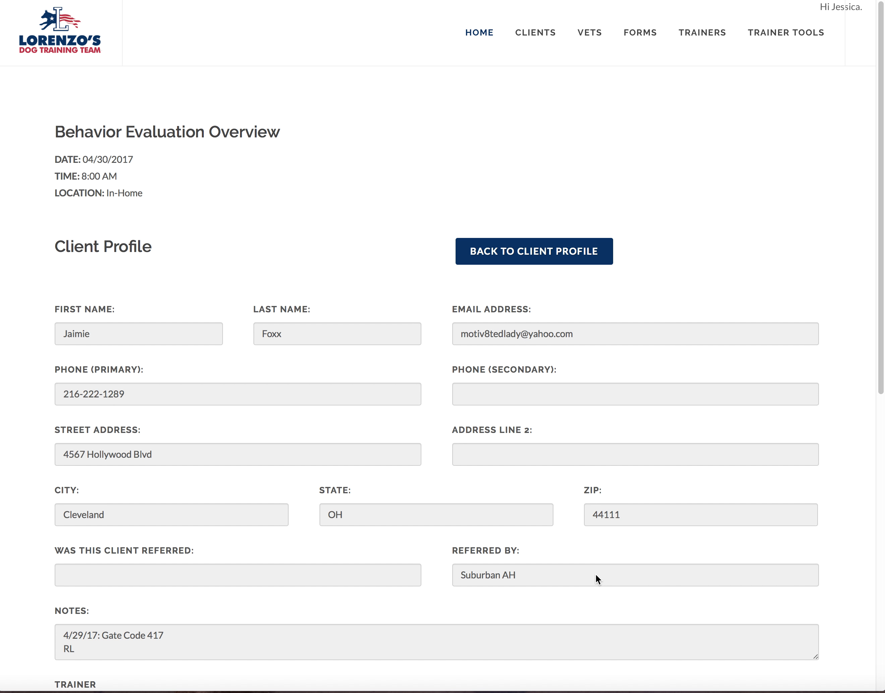
- Set King's trainer recommended program 1 to Retrieving - $1,500 with a price of 1500, and save the dog info
scroll(596, 575, "down", 3)
scroll(560, 574, "down", 20)
left_click(194, 236)
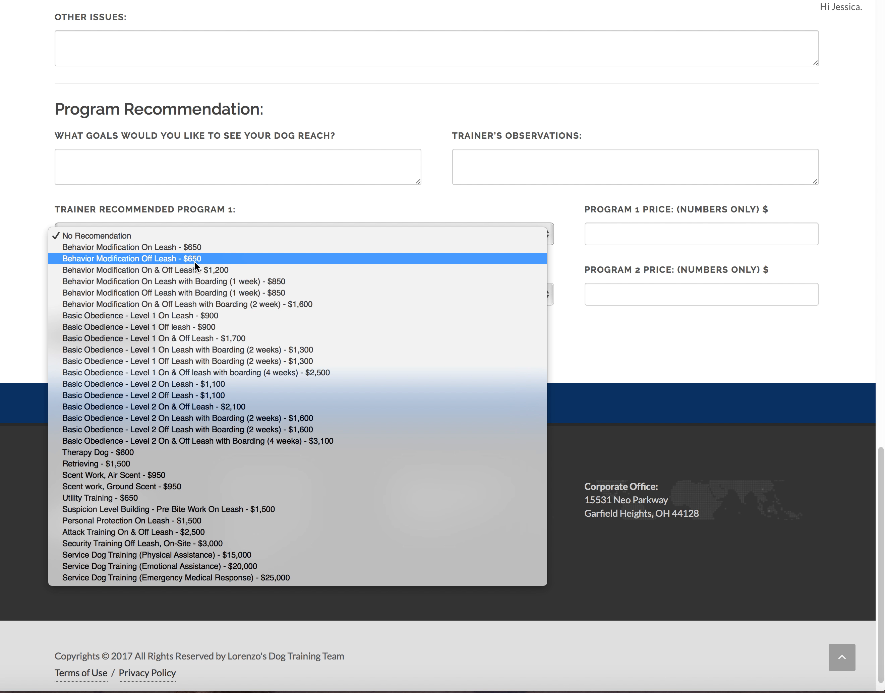
left_click(153, 466)
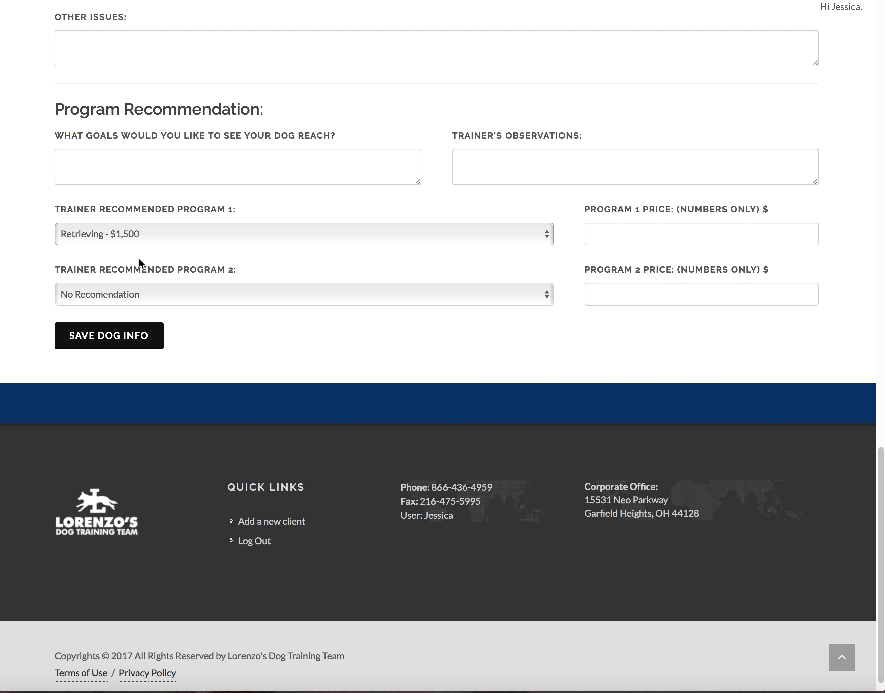
left_click(622, 231)
type("1500")
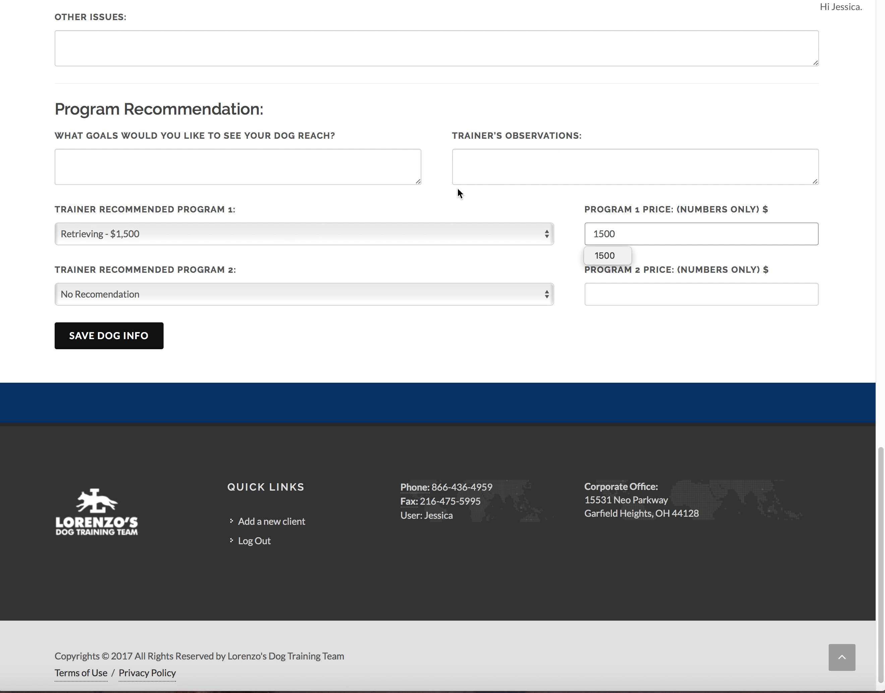
left_click(87, 340)
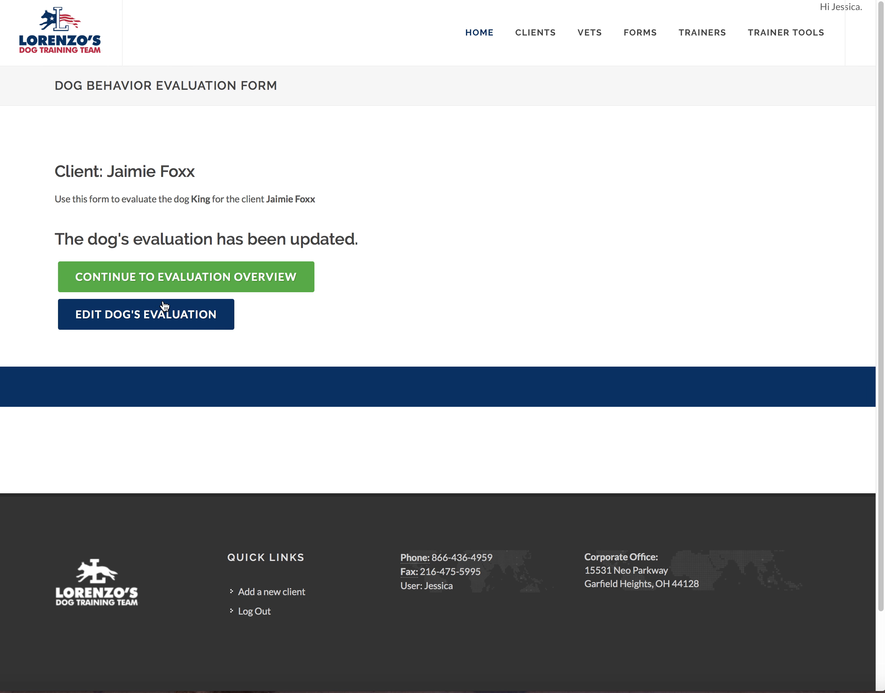
- Continue to the evaluation overview, draw the client signature below the tentative schedule, and submit the evaluation
left_click(148, 283)
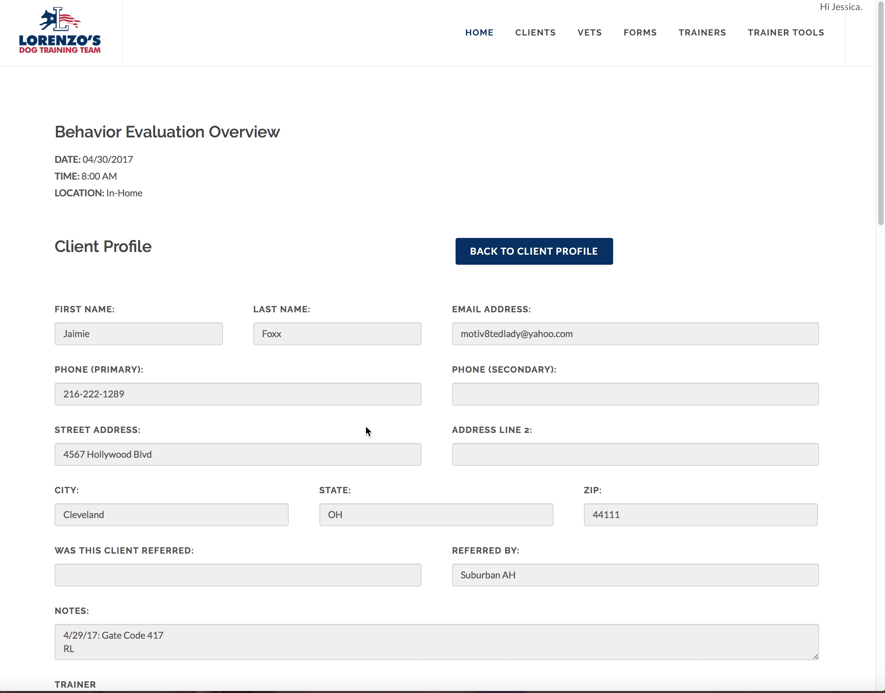
scroll(365, 426, "down", 9)
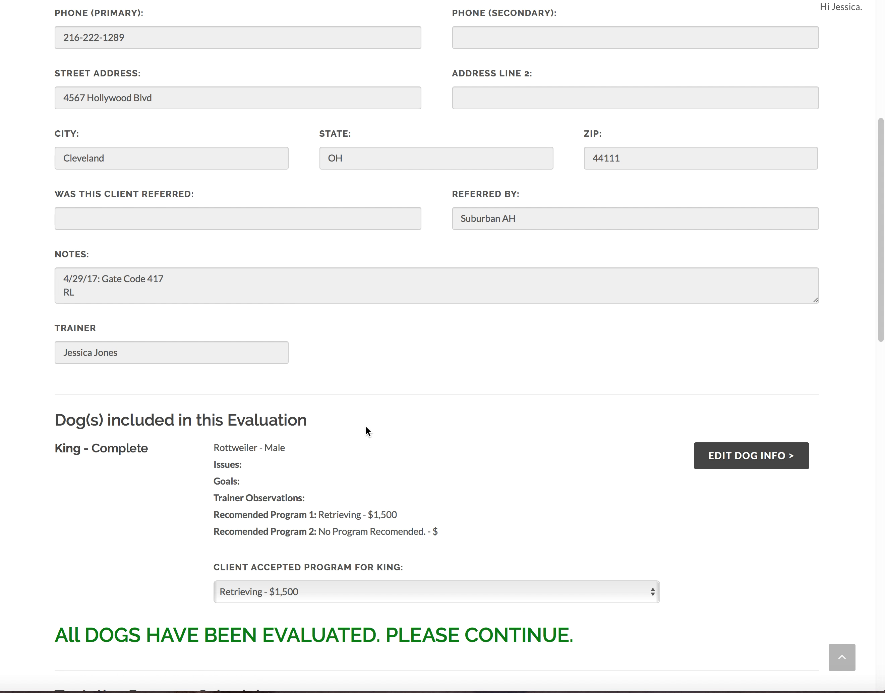
scroll(366, 425, "down", 2)
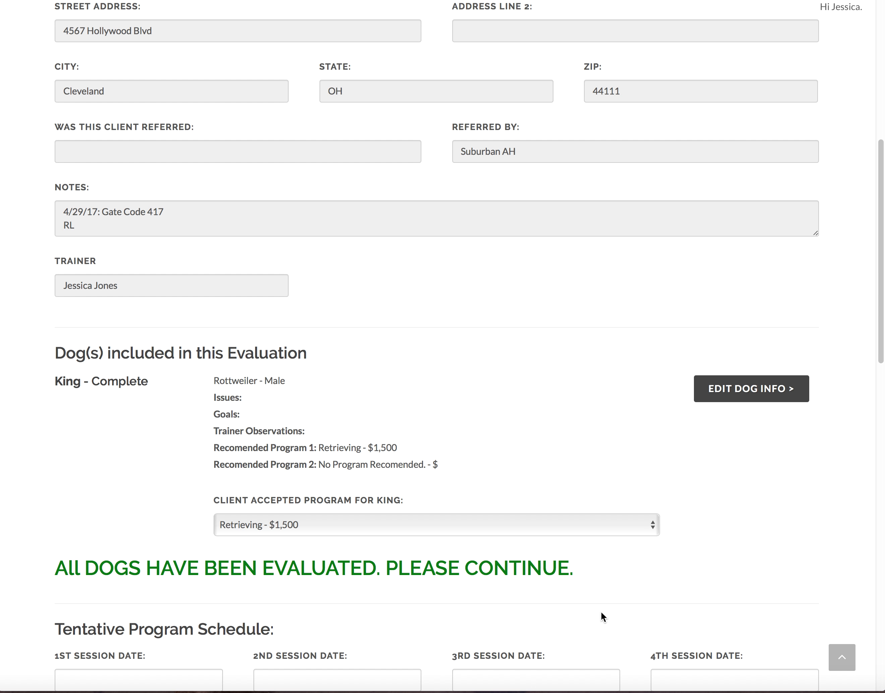
scroll(601, 611, "down", 5)
scroll(603, 615, "down", 12)
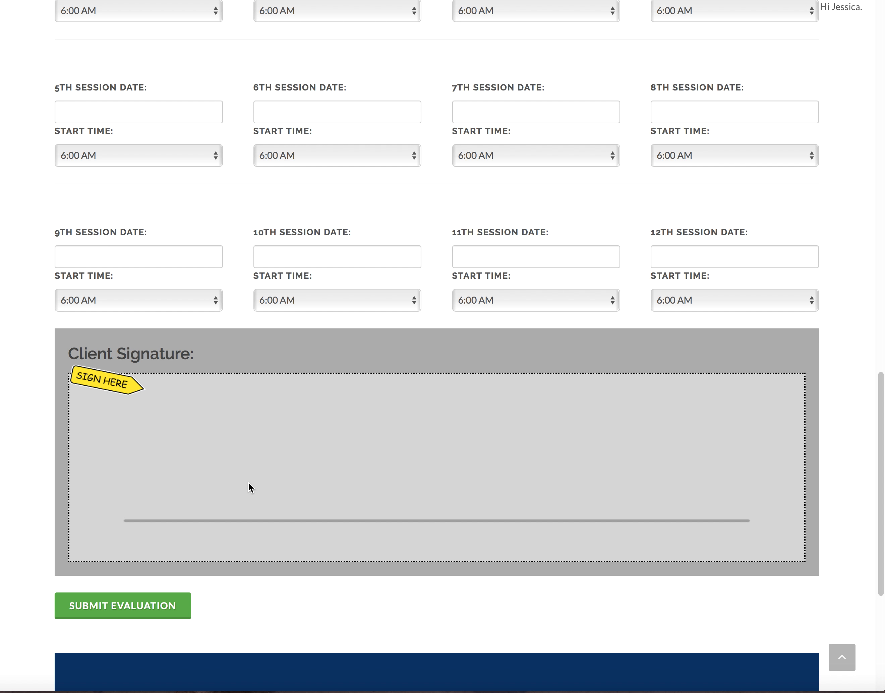
mouse_move(263, 473)
left_mouse_down()
mouse_move(224, 417)
mouse_move(282, 463)
left_mouse_up()
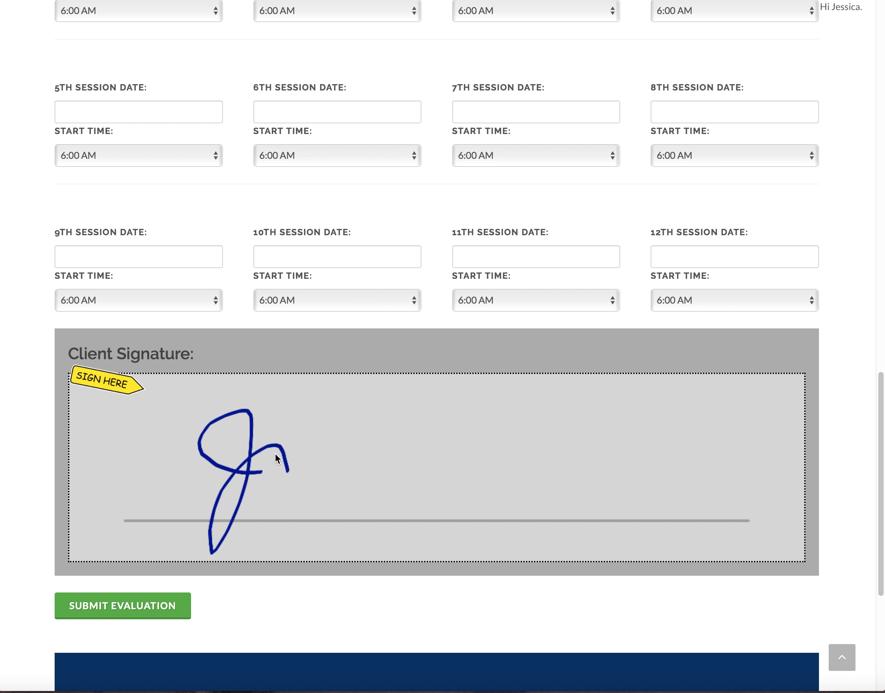
left_click_drag(410, 452, 437, 445)
left_click_drag(265, 376, 298, 385)
mouse_move(428, 394)
left_mouse_down()
mouse_move(439, 455)
mouse_move(656, 423)
mouse_move(685, 425)
mouse_move(688, 448)
left_mouse_up()
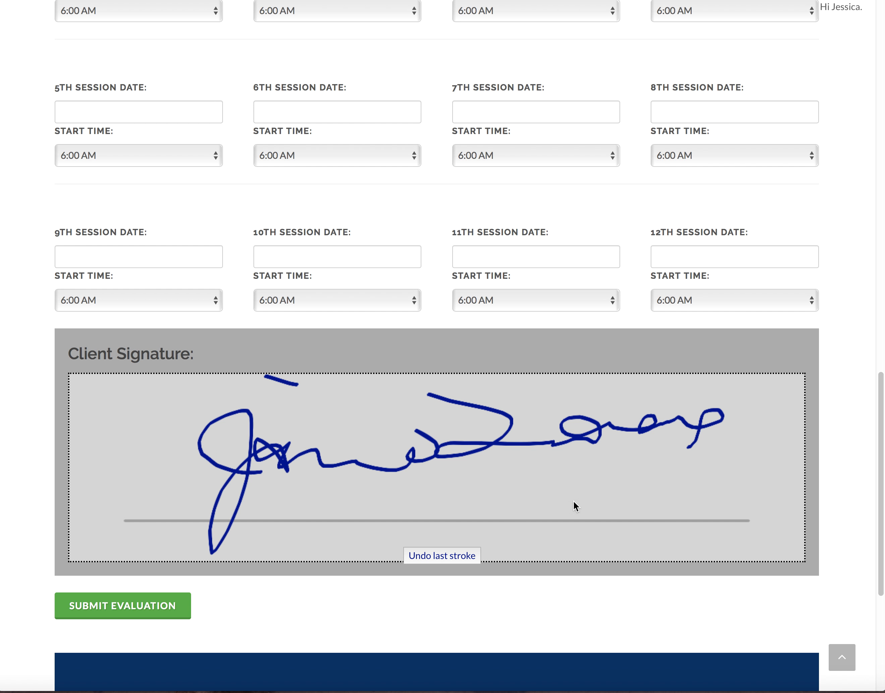
left_click(93, 616)
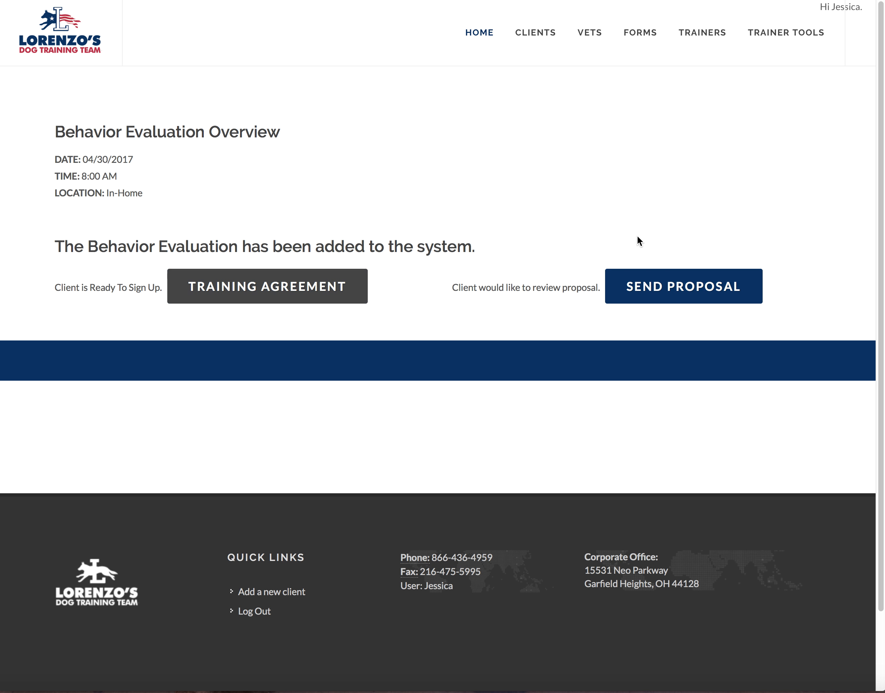
- Open the training agreement for the evaluated client and clear the trainer's notes
left_click(246, 296)
scroll(246, 296, "down", 20)
left_click_drag(75, 64, 56, 42)
key("BackSpace")
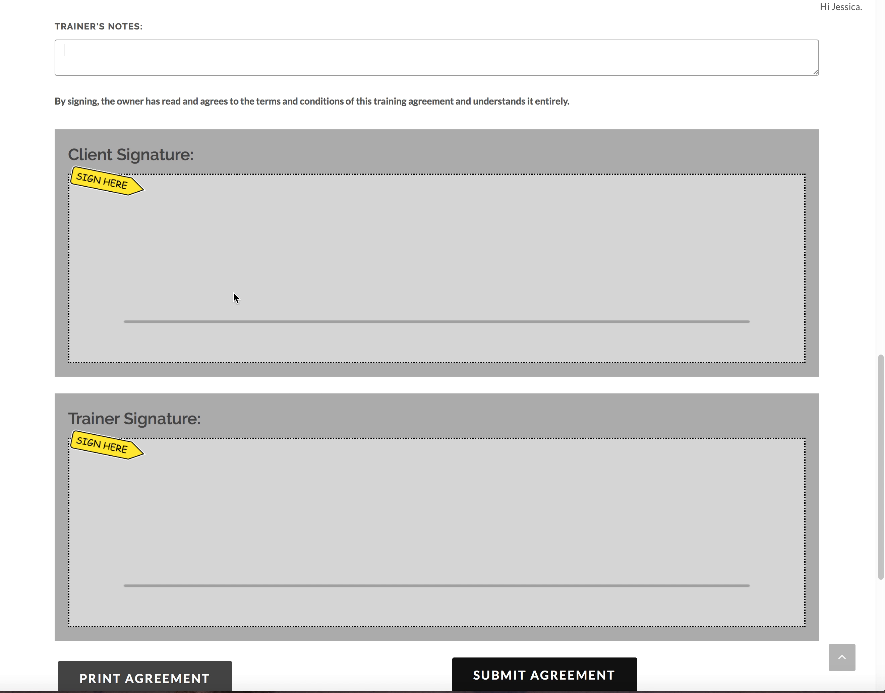
- Review the training agreement's terms and program price, and draw the client signature
scroll(292, 359, "up", 20)
scroll(292, 358, "down", 15)
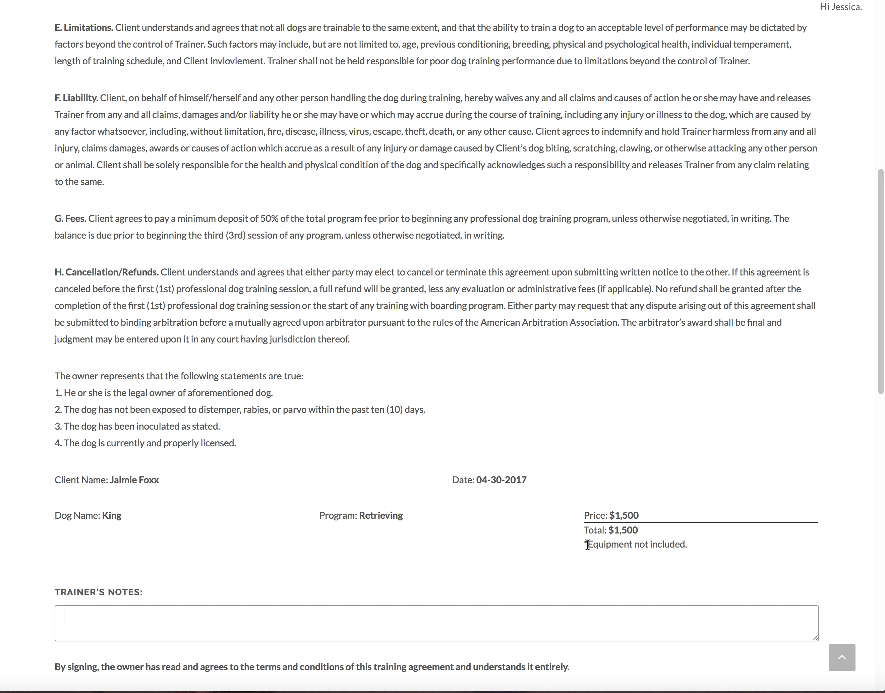
scroll(588, 545, "down", 13)
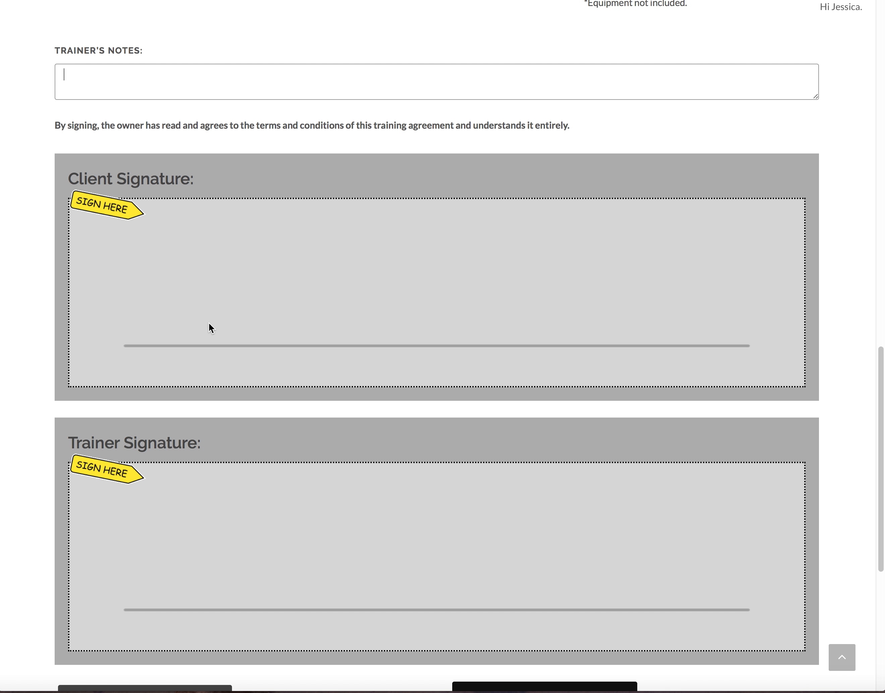
left_click_drag(254, 311, 185, 296)
mouse_move(264, 272)
left_mouse_down()
mouse_move(284, 291)
mouse_move(235, 381)
mouse_move(299, 305)
mouse_move(355, 329)
mouse_move(456, 319)
mouse_move(436, 306)
left_mouse_up()
left_click_drag(320, 265, 324, 268)
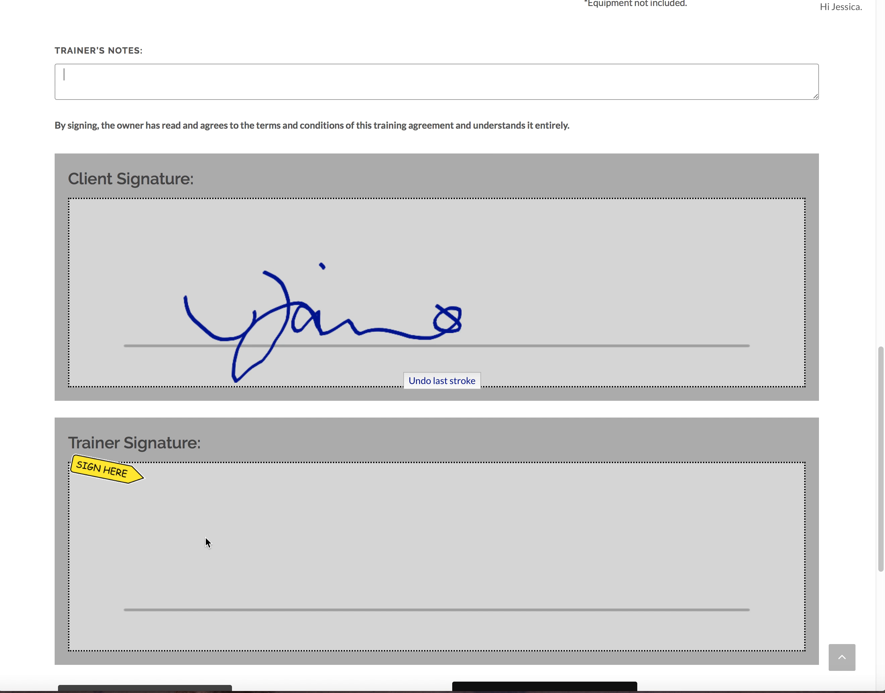
mouse_move(525, 272)
left_mouse_down()
mouse_move(611, 296)
mouse_move(620, 332)
mouse_move(688, 311)
mouse_move(658, 319)
mouse_move(795, 299)
mouse_move(660, 336)
left_mouse_up()
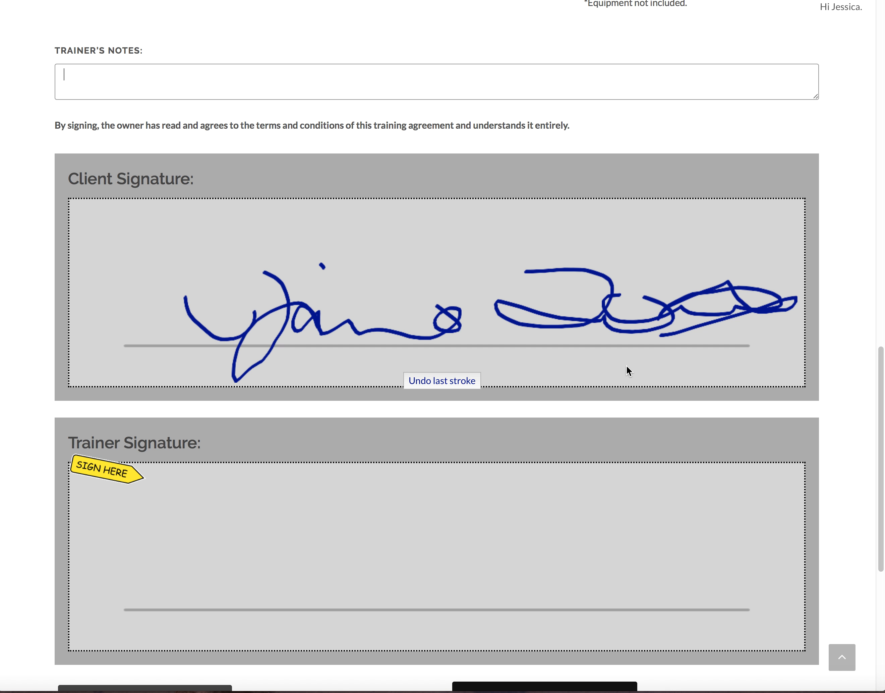
- Draw the trainer signature on the training agreement and submit the agreement
mouse_move(258, 587)
left_mouse_down()
mouse_move(166, 548)
mouse_move(337, 564)
mouse_move(459, 539)
mouse_move(471, 547)
mouse_move(389, 445)
left_mouse_up()
mouse_move(646, 539)
left_mouse_down()
mouse_move(616, 615)
mouse_move(656, 553)
left_mouse_up()
left_click_drag(759, 543, 767, 544)
scroll(709, 598, "down", 9)
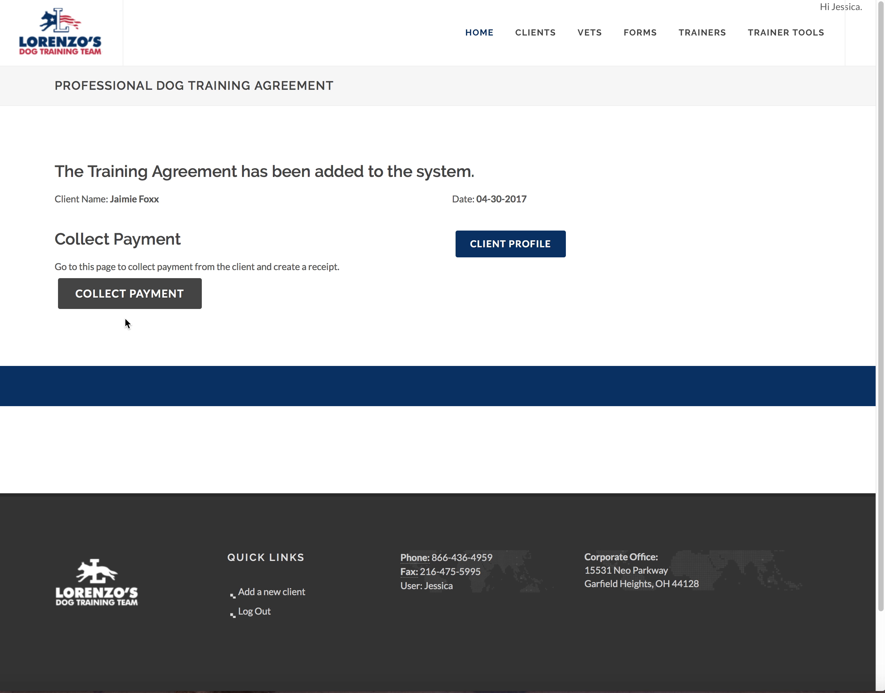
- Return to the client profile and examine its behavior evaluations and training programs
left_click(498, 244)
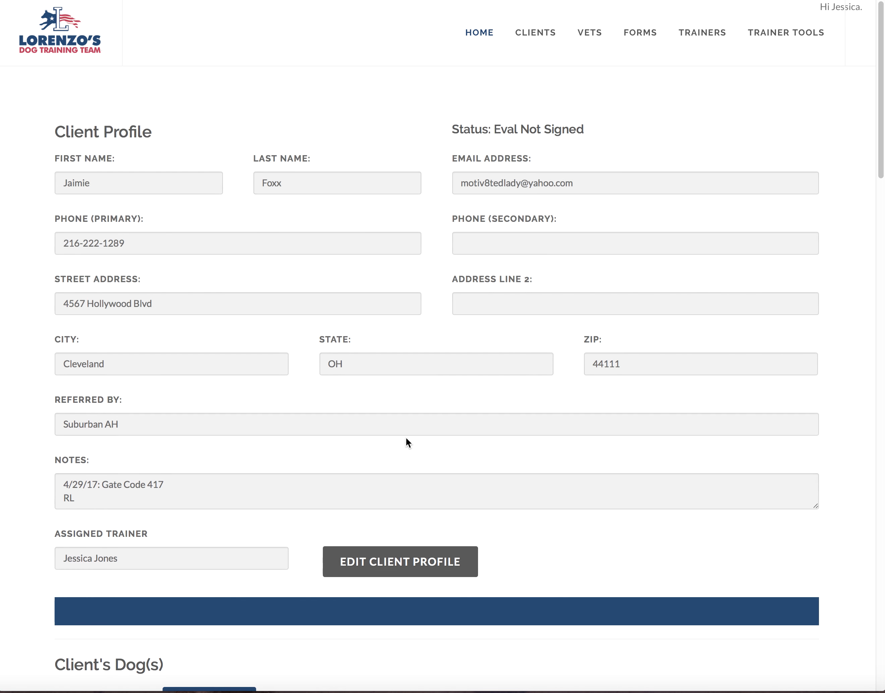
scroll(407, 440, "down", 10)
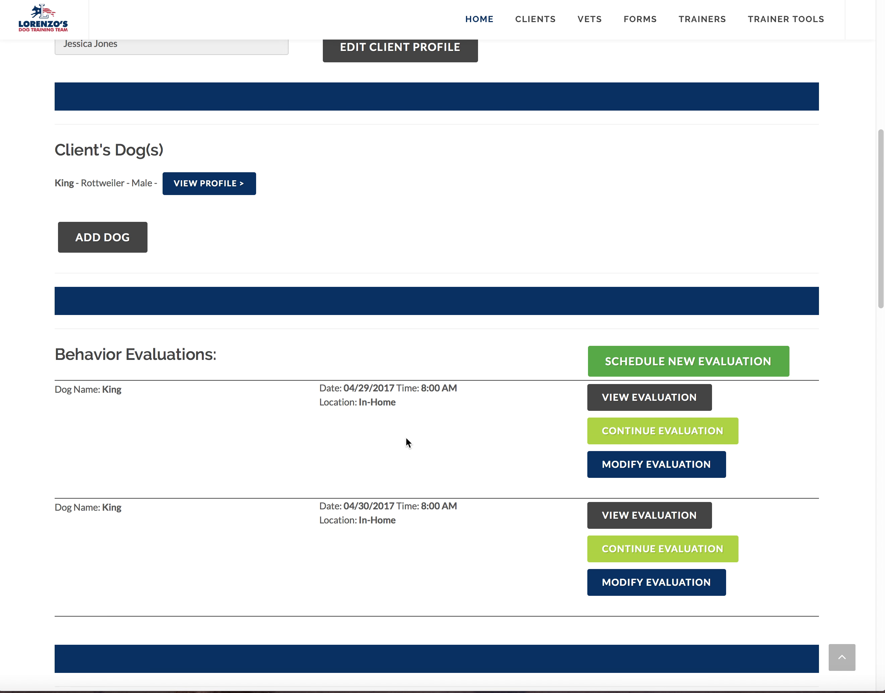
scroll(407, 439, "down", 4)
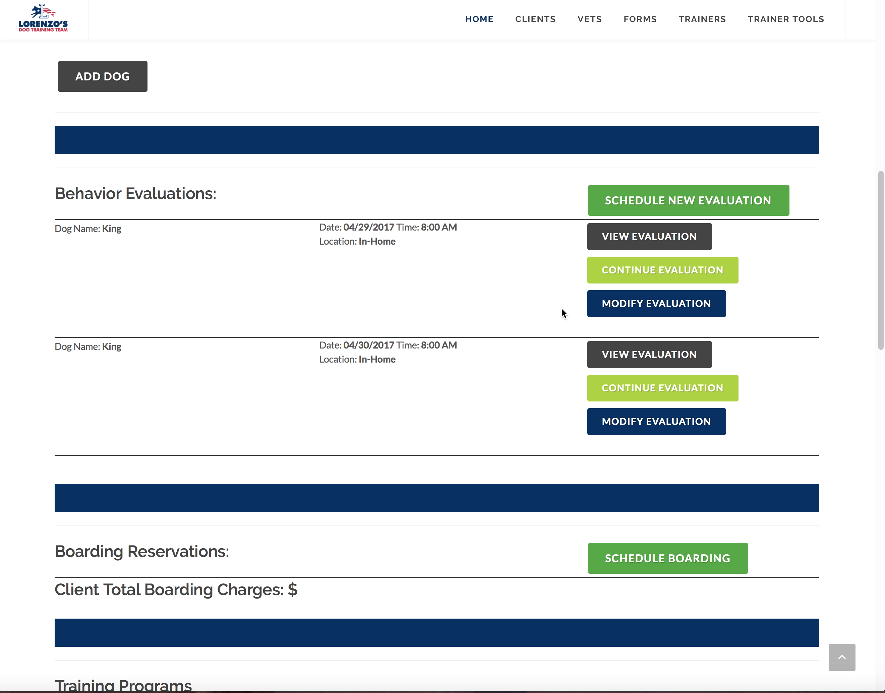
scroll(286, 482, "down", 8)
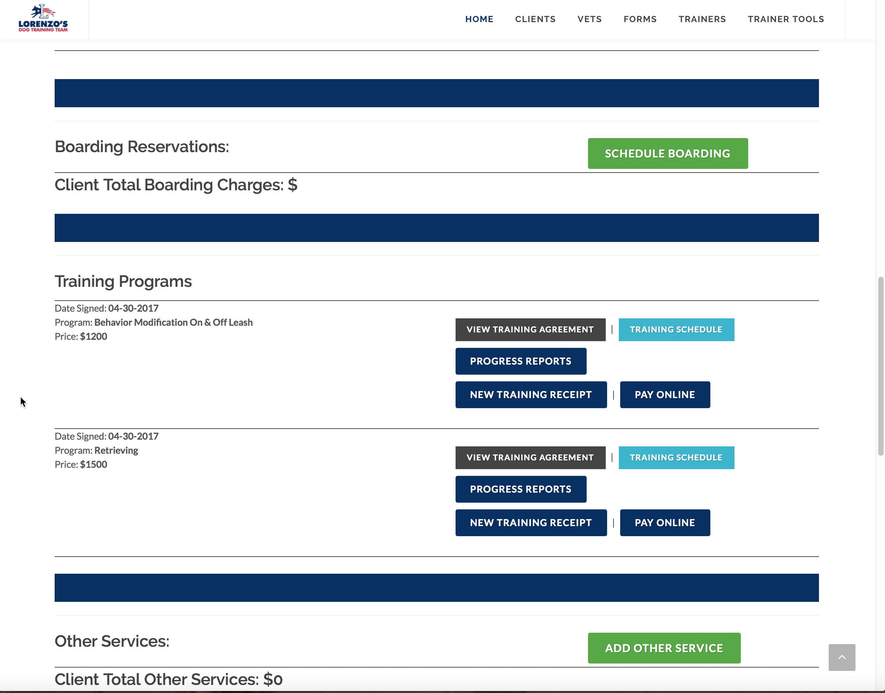
scroll(74, 436, "up", 11)
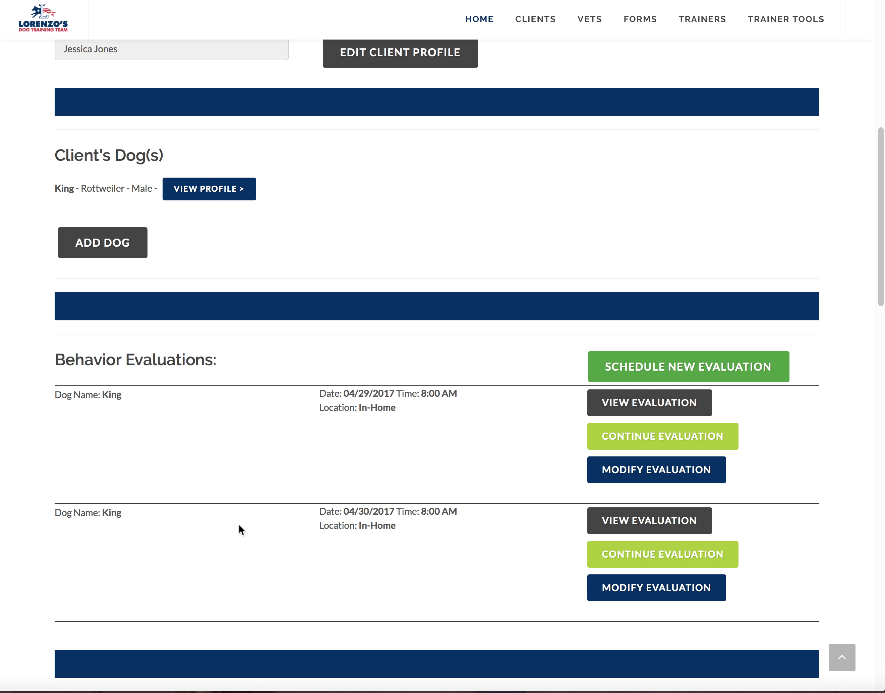
scroll(258, 554, "down", 1)
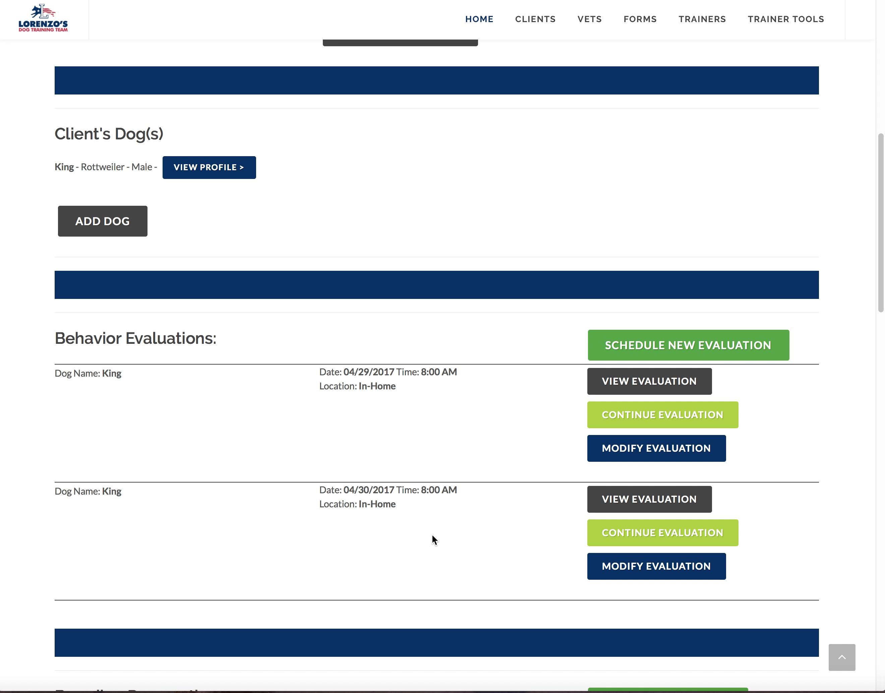
scroll(312, 597, "down", 5)
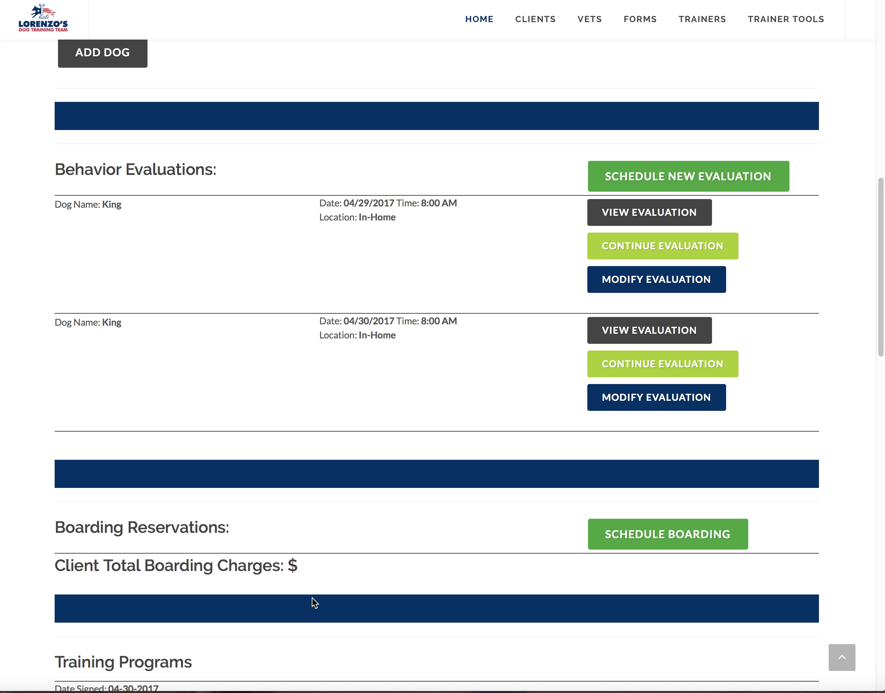
scroll(312, 602, "down", 6)
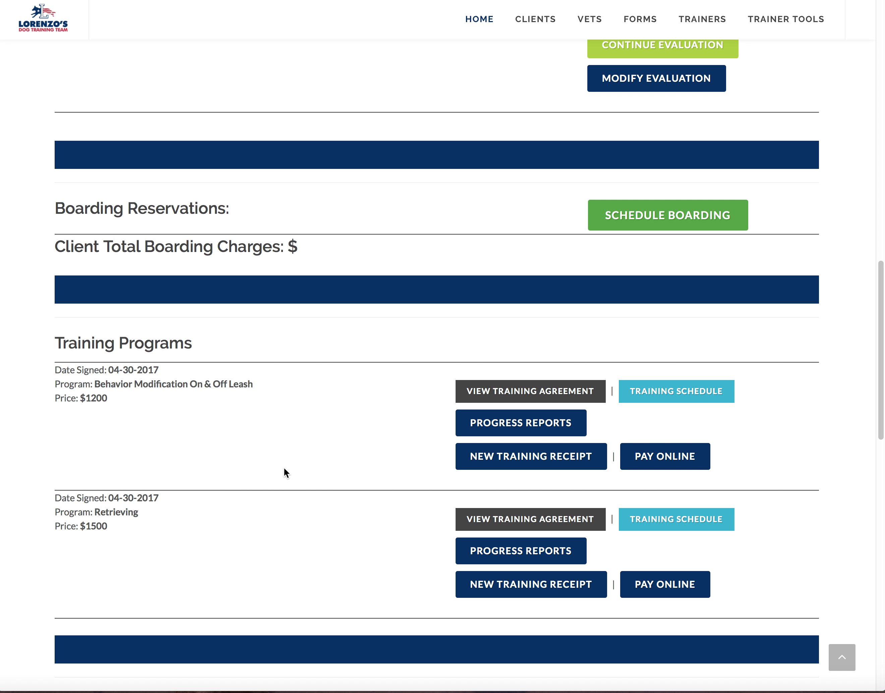
scroll(321, 496, "down", 1)
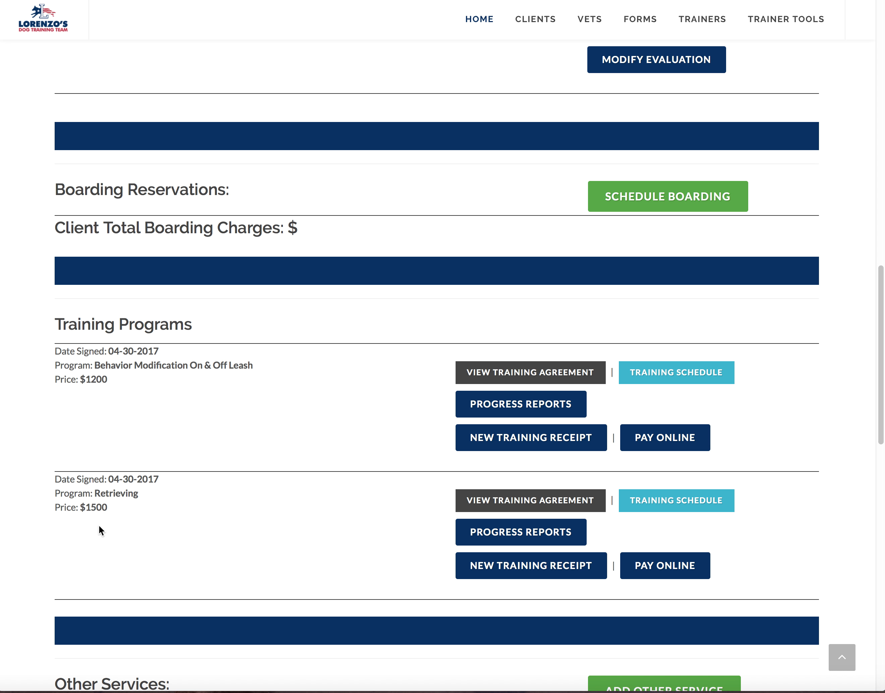
- Examine the payment history and total remaining balance against the prices of the listed training programs
scroll(100, 530, "down", 15)
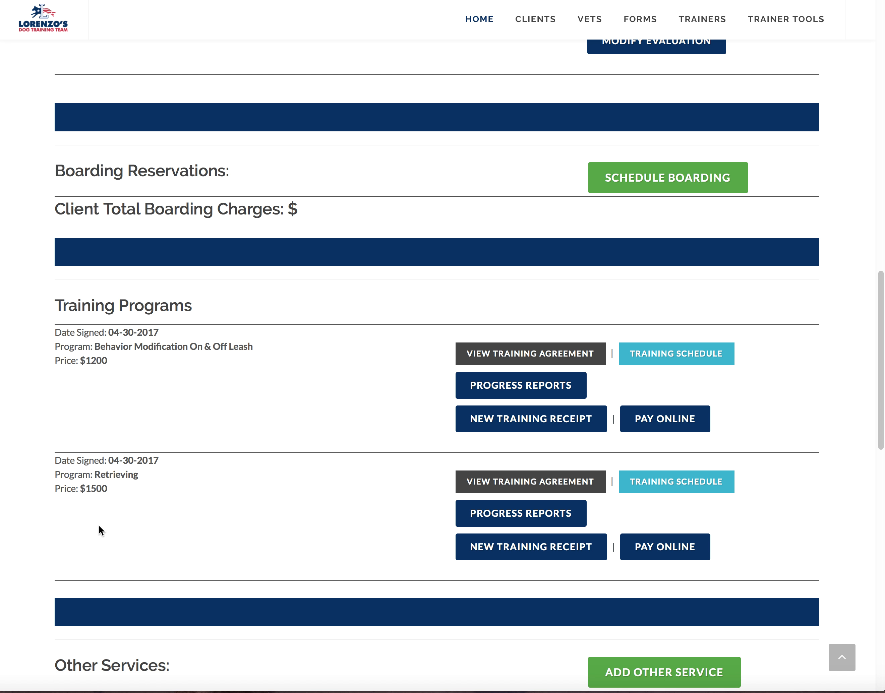
scroll(99, 527, "down", 15)
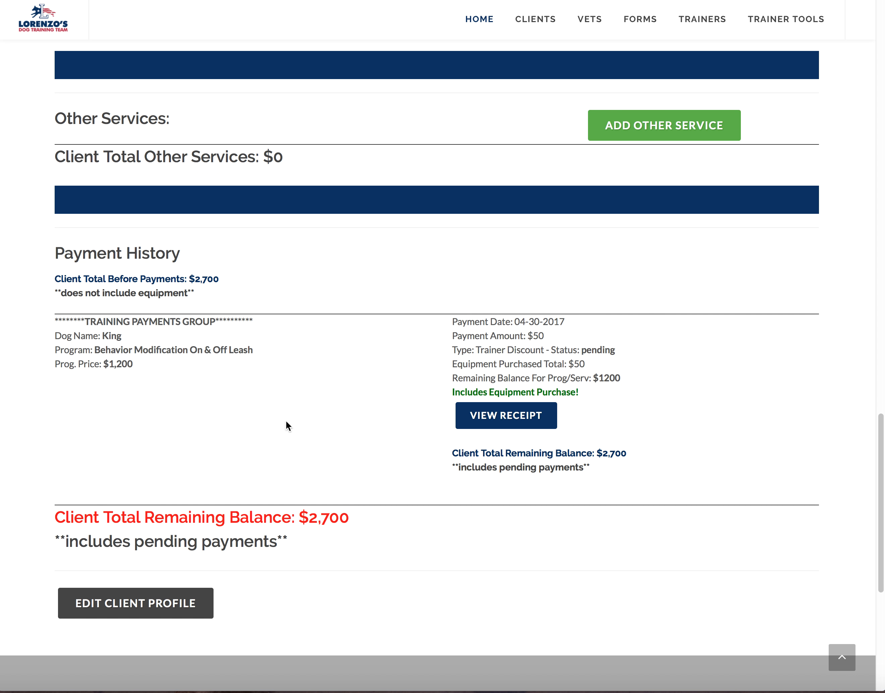
scroll(358, 477, "down", 1)
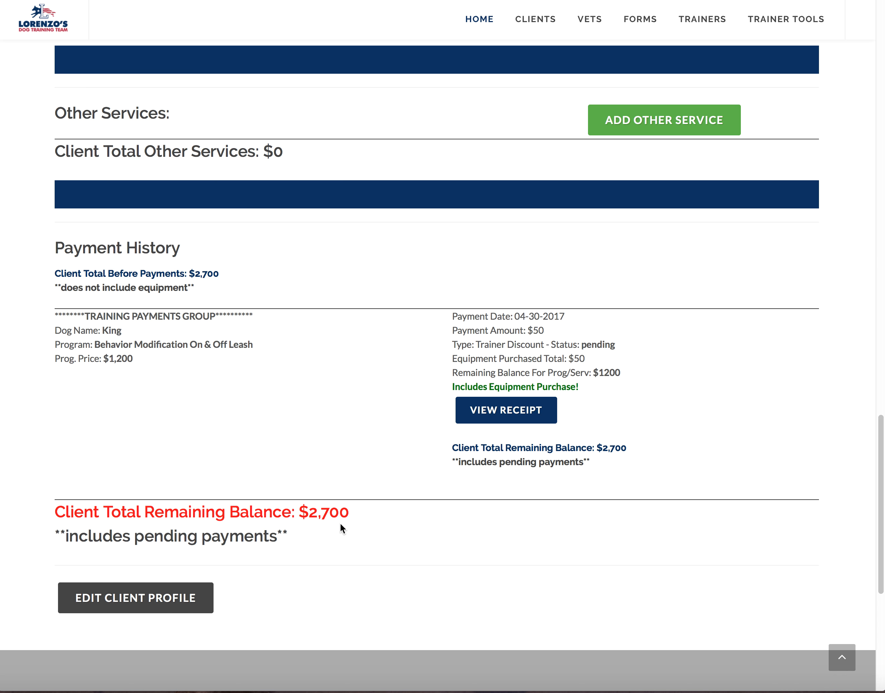
scroll(341, 523, "up", 10)
scroll(340, 523, "up", 5)
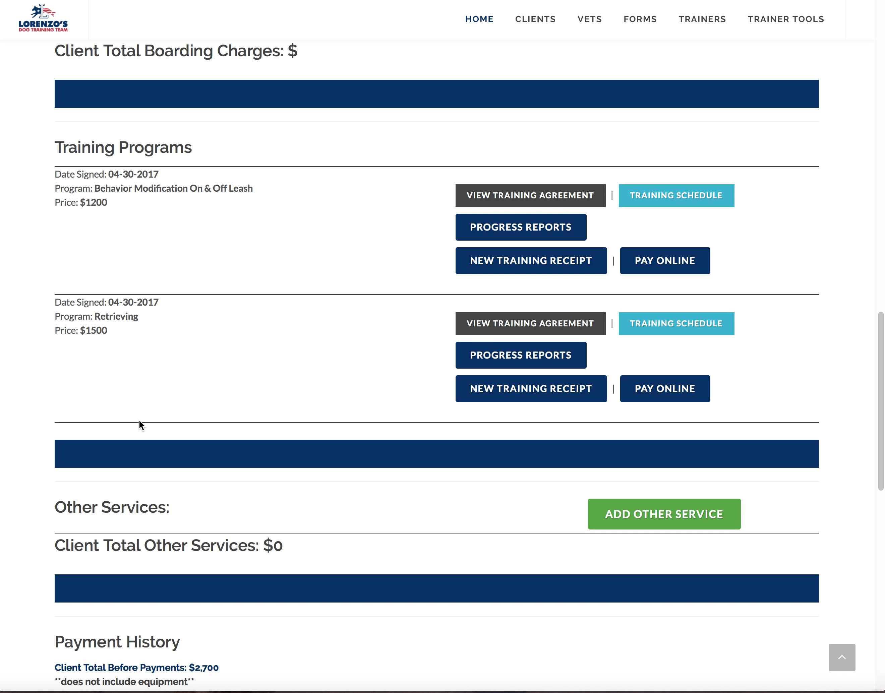
scroll(140, 421, "down", 10)
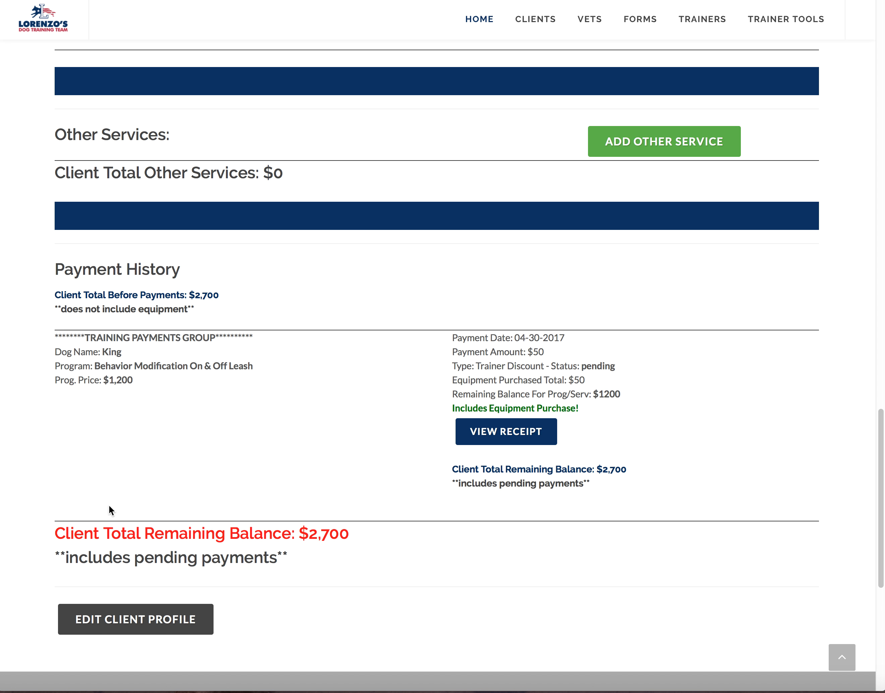
scroll(276, 602, "up", 8)
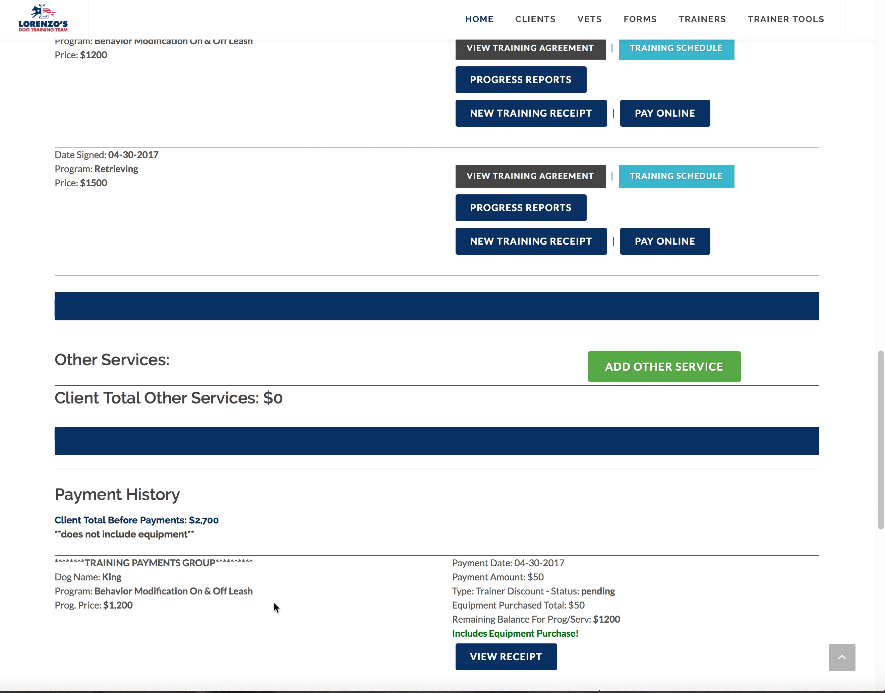
scroll(271, 602, "up", 1)
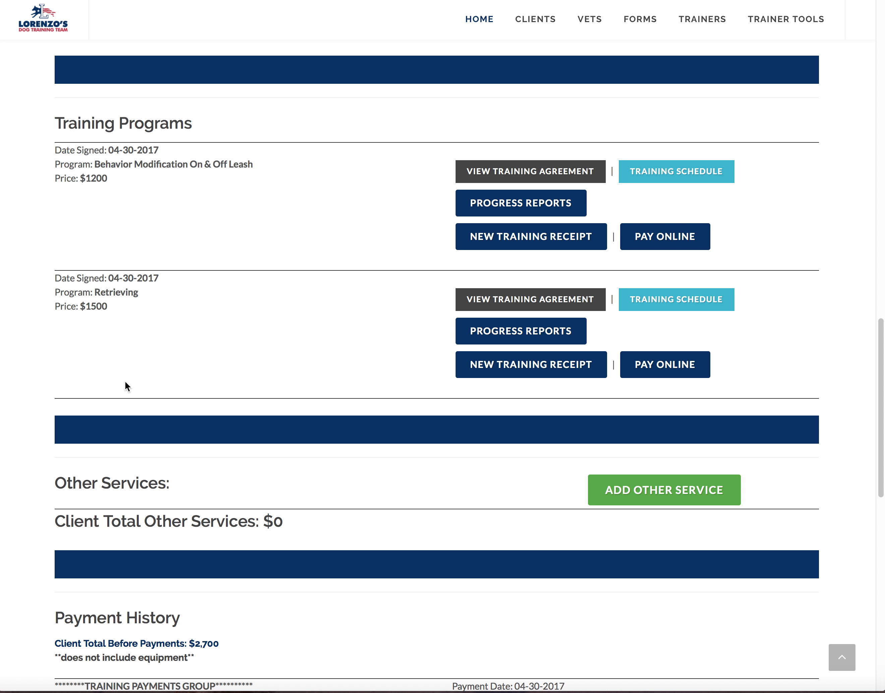